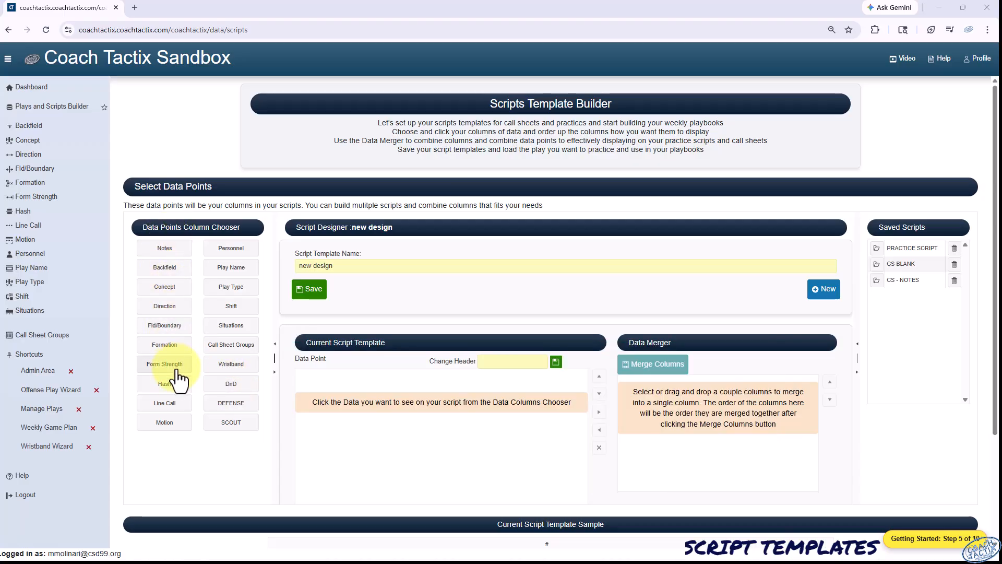
# Load the saved PRACTICE SCRIPT template and look over its columns and sample
pyautogui.click(877, 250)
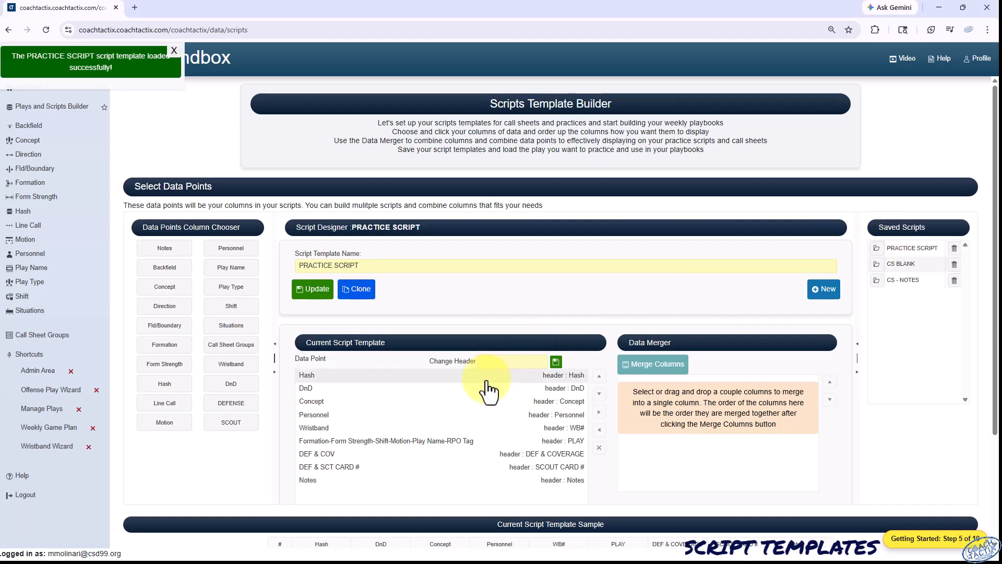
pyautogui.scroll(-3, 488, 390)
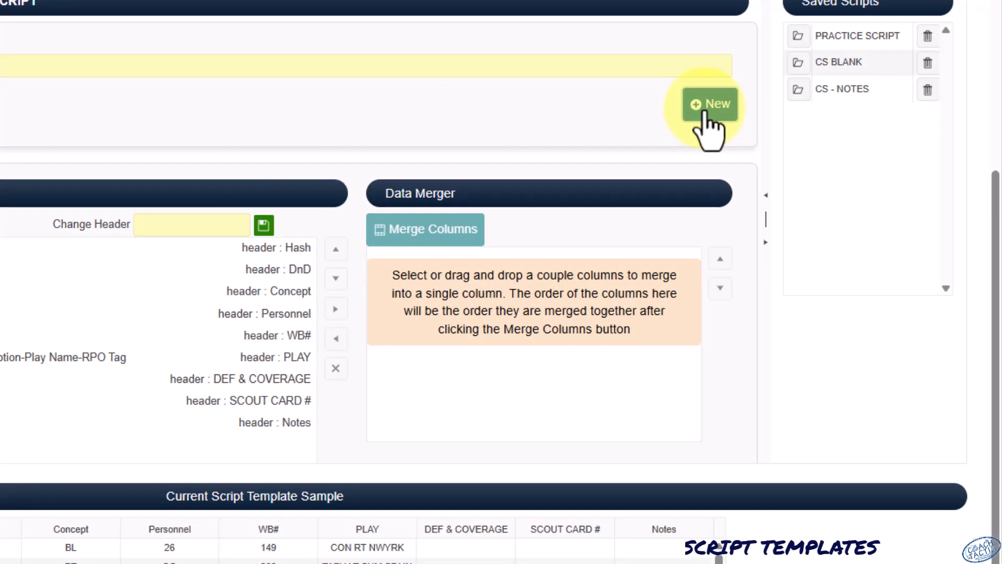
# Create a new script template named PRACTICE SCRIPT DEMO and save it
pyautogui.click(820, 156)
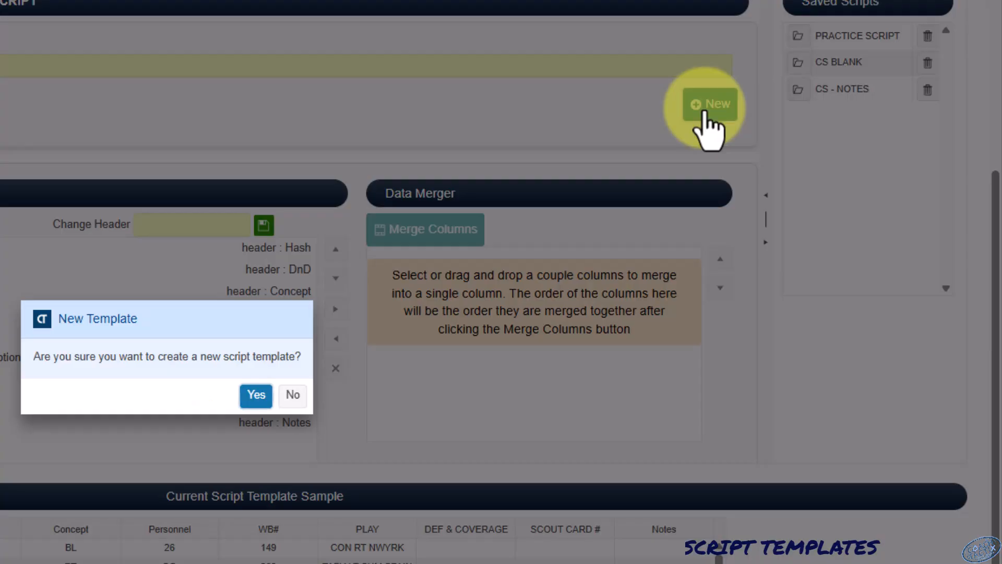
pyautogui.click(255, 395)
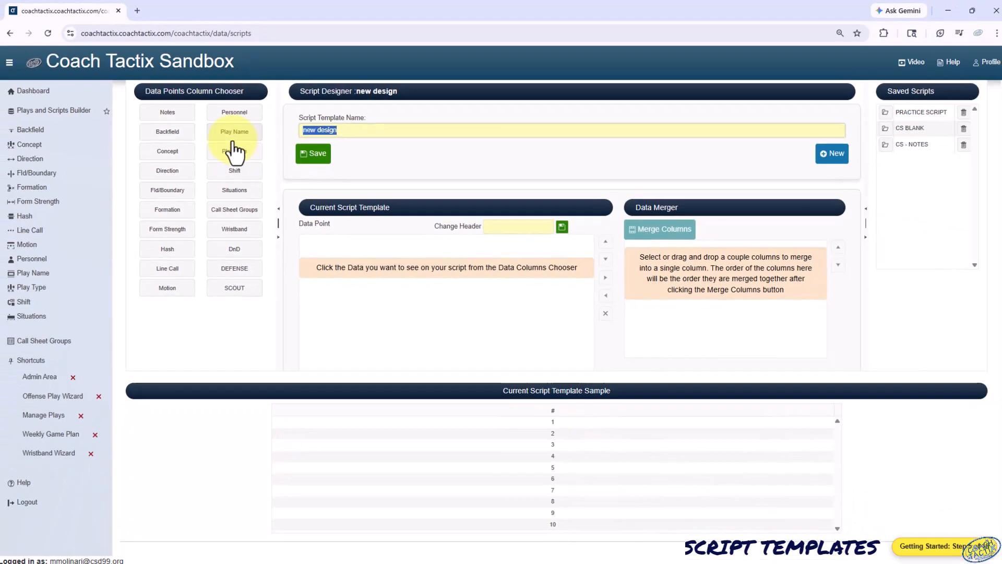
pyautogui.write('PRACTICXE')
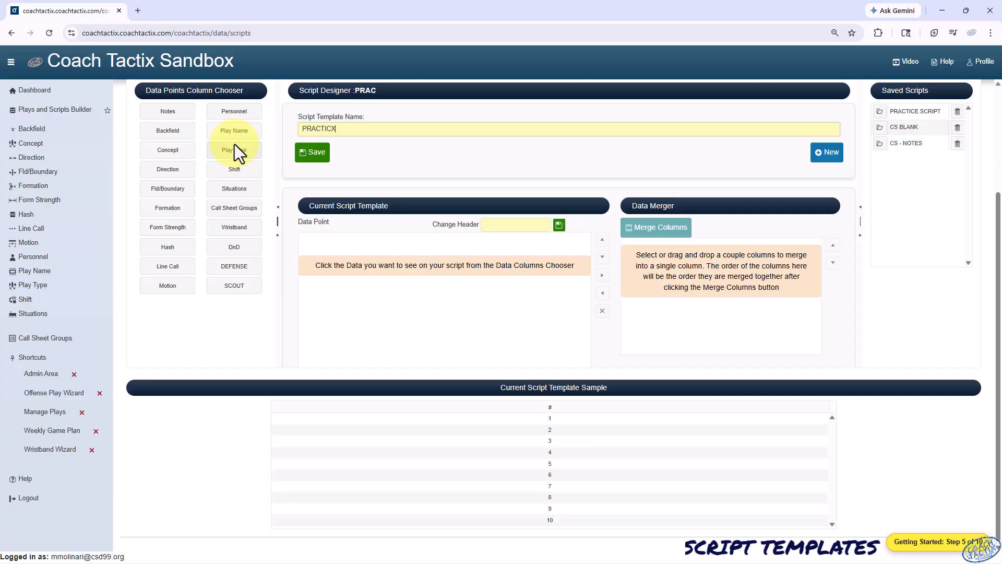
pyautogui.press('BackSpace')
pyautogui.press('BackSpace')
pyautogui.write('E SCRIPT DEMO')
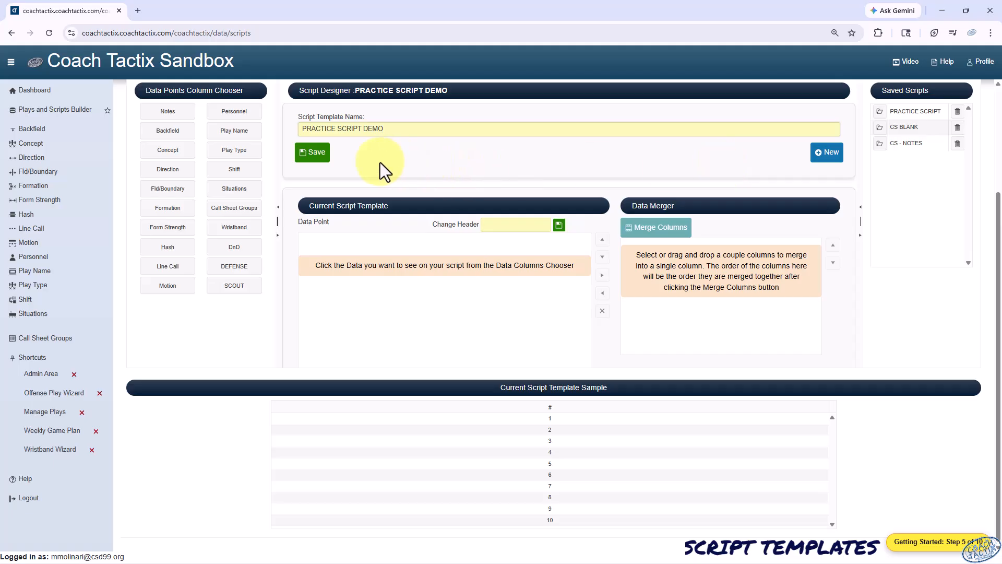
pyautogui.click(311, 155)
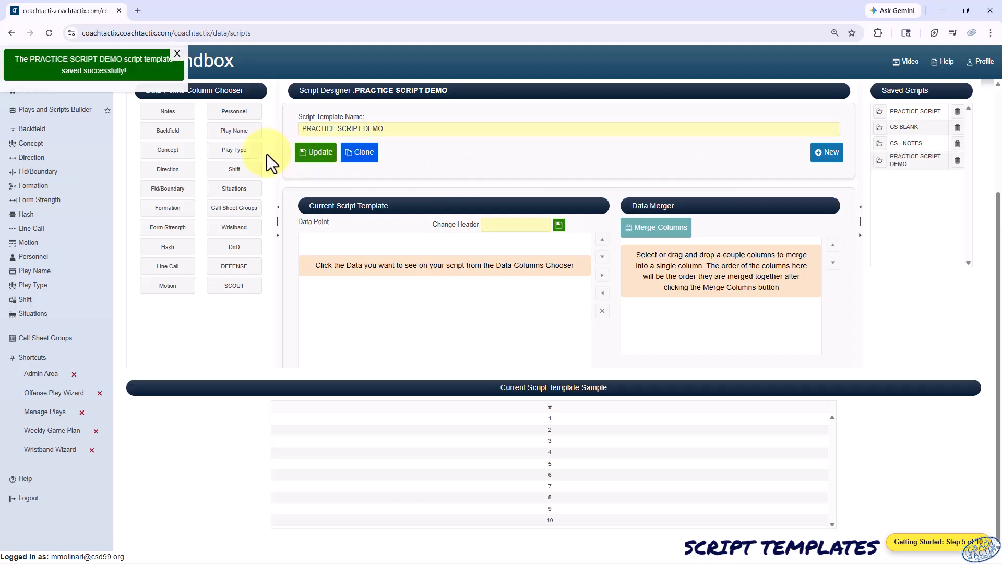
# Add the Hash, Wristband, Concept, Formation, Form Strength, Motion, Play Name and Shift data points to the script template
pyautogui.click(171, 249)
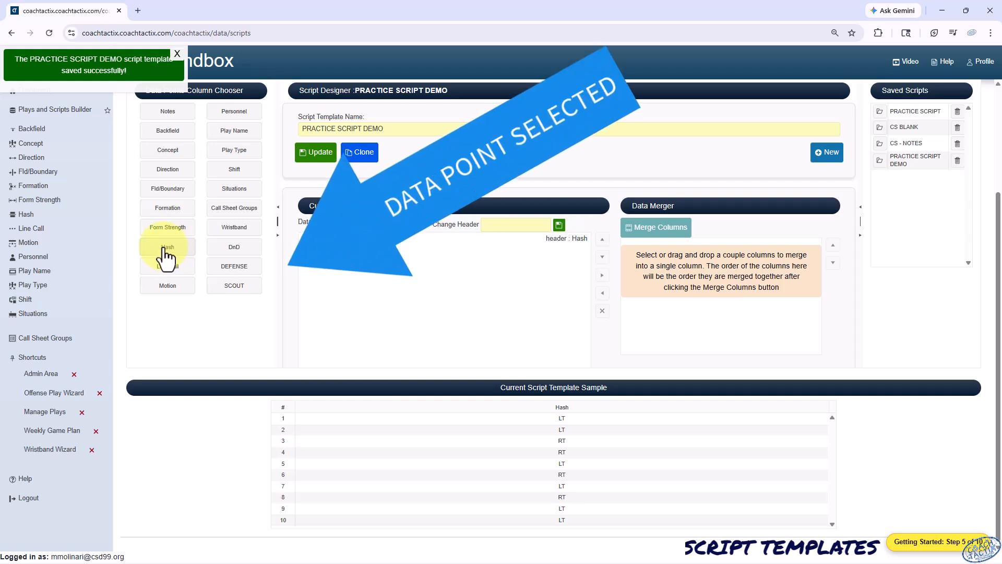
pyautogui.click(231, 228)
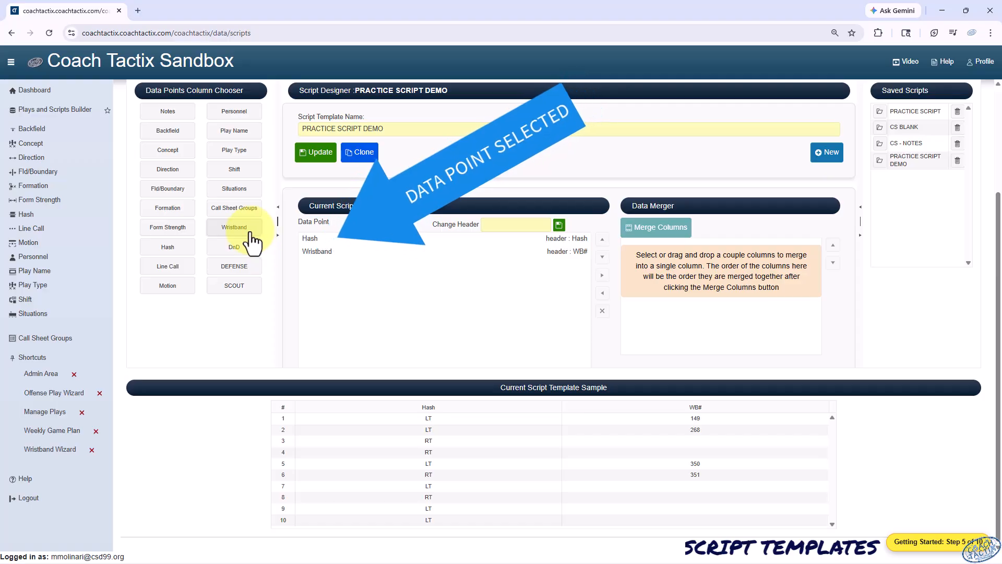
pyautogui.click(166, 152)
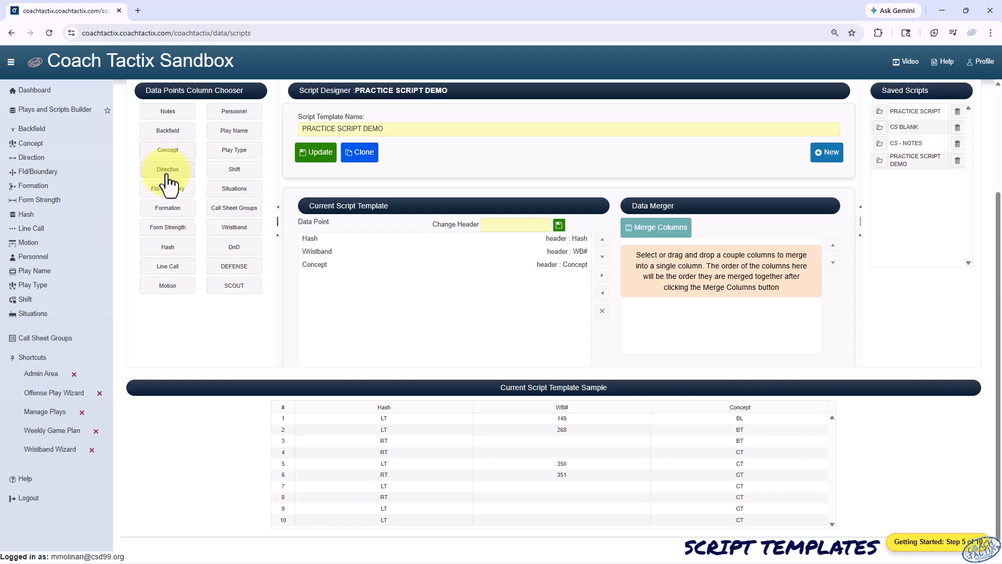
pyautogui.click(164, 210)
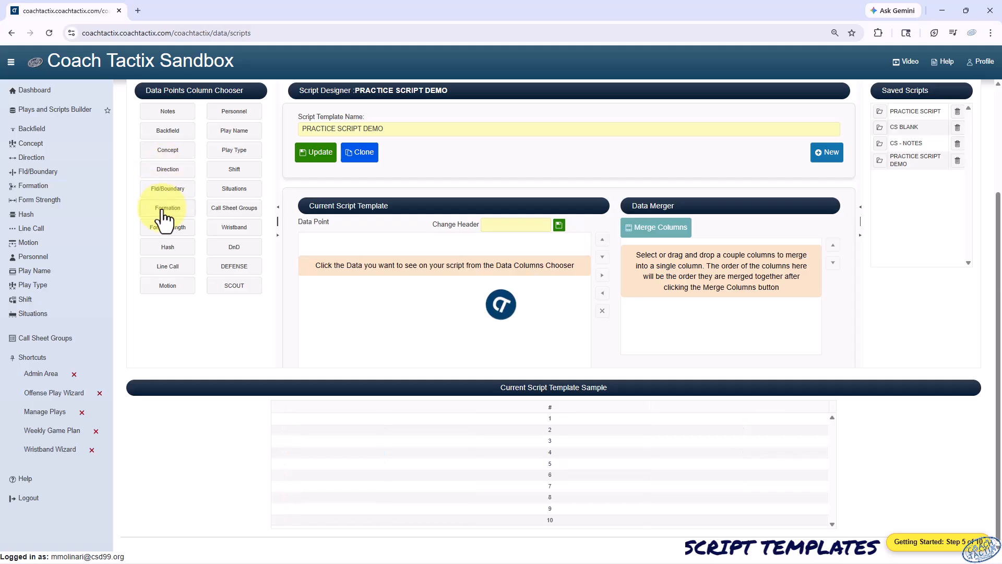
pyautogui.click(163, 232)
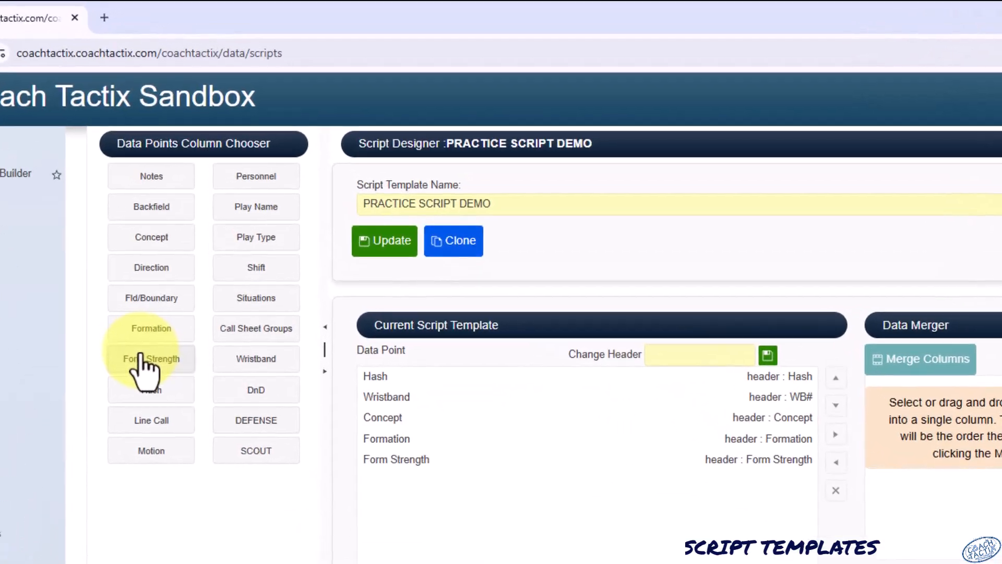
pyautogui.click(144, 482)
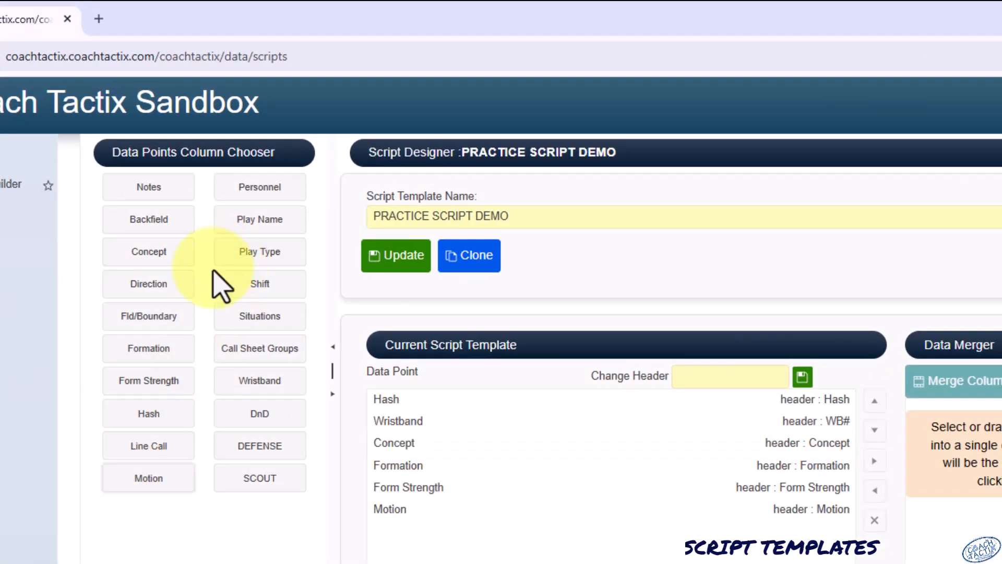
pyautogui.click(255, 264)
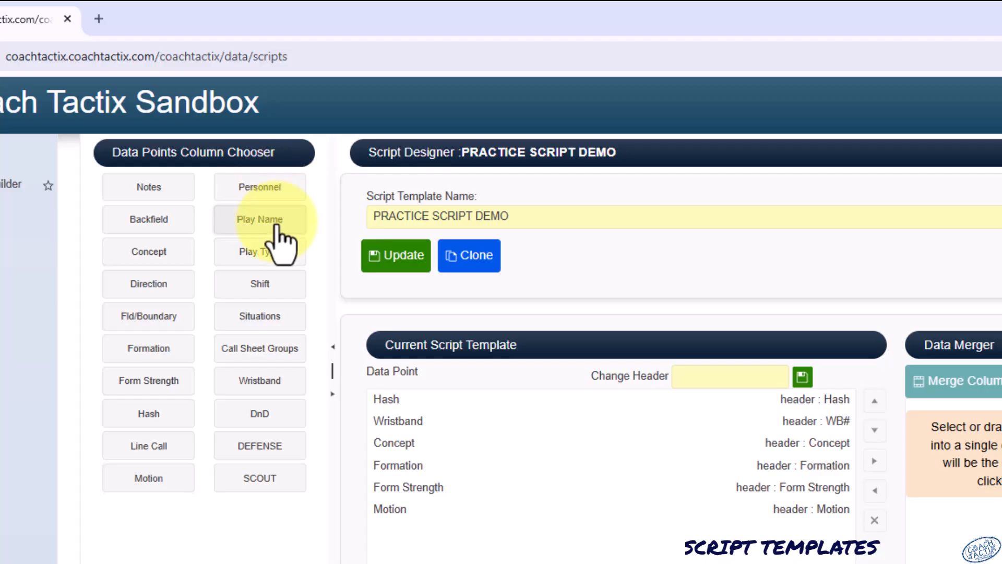
pyautogui.click(276, 229)
pyautogui.click(261, 292)
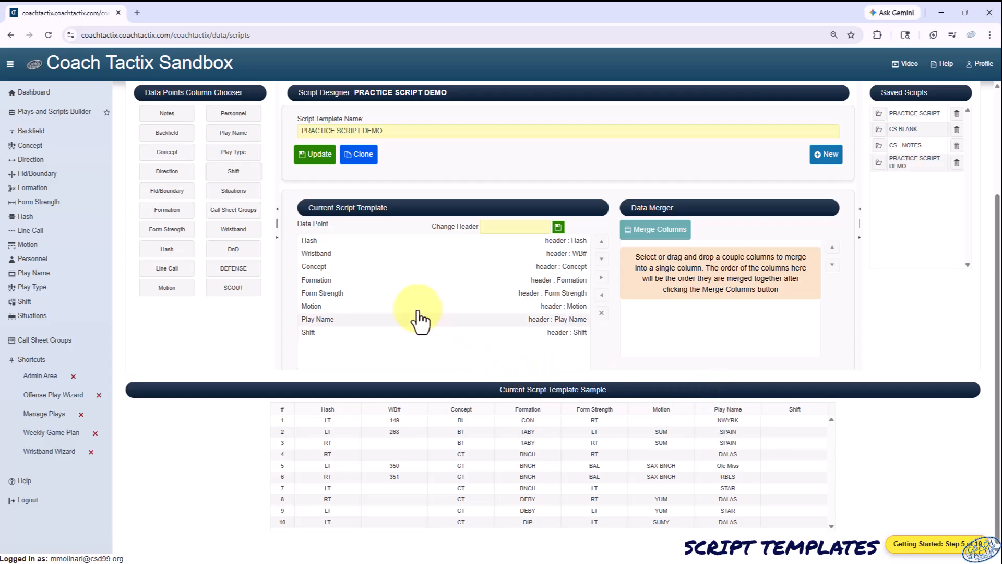
# Merge Formation, Form Strength, Shift, Motion and Play Name, in that order, into a single column
pyautogui.moveTo(324, 286); pyautogui.dragTo(706, 265)
pyautogui.moveTo(327, 284); pyautogui.dragTo(679, 277)
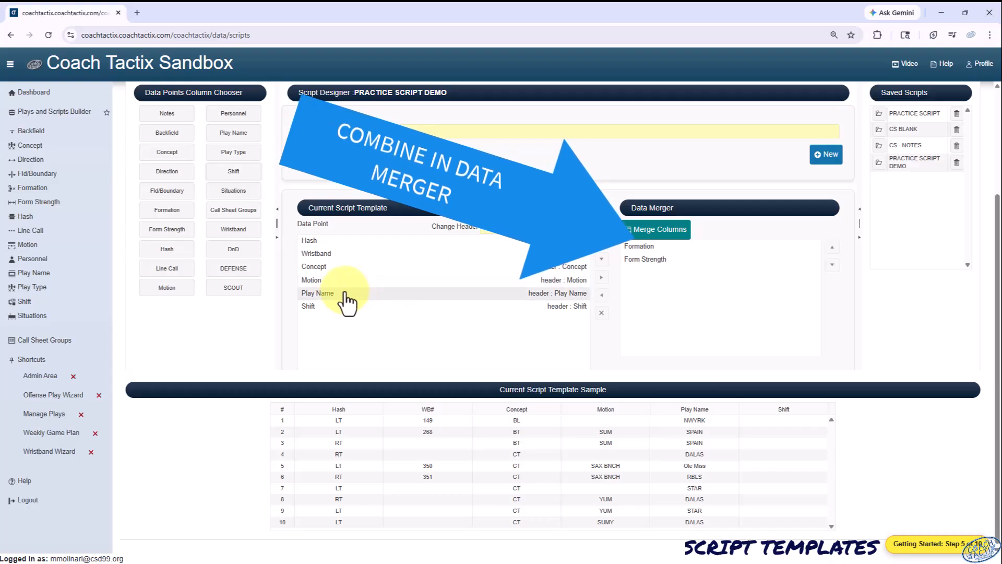
pyautogui.moveTo(309, 309); pyautogui.dragTo(656, 293)
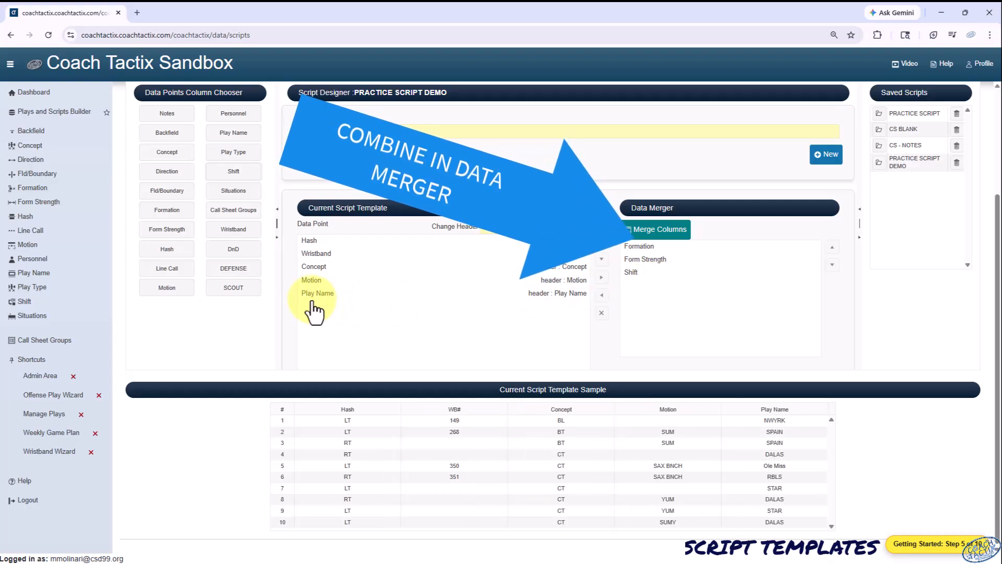
pyautogui.moveTo(311, 283); pyautogui.dragTo(673, 297)
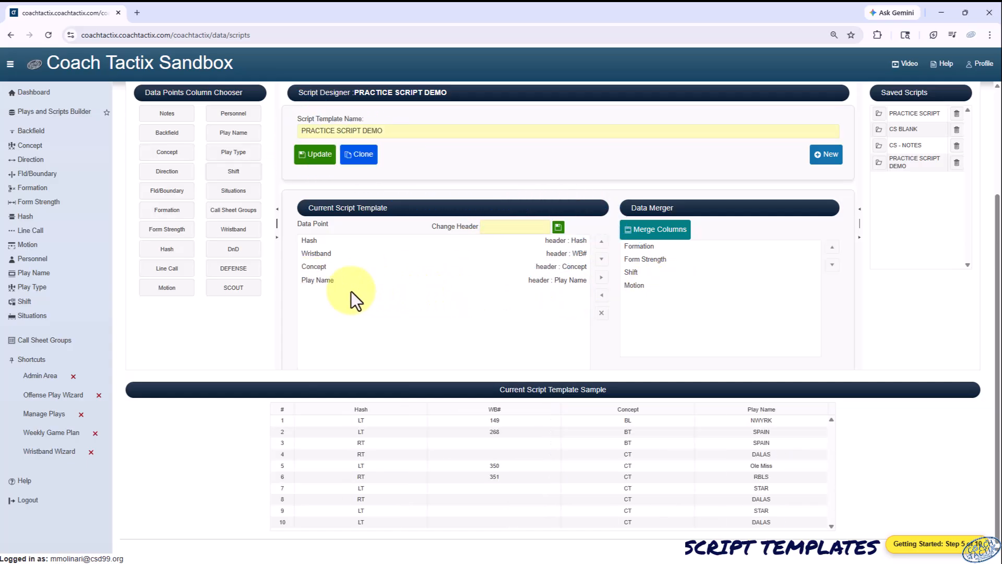
pyautogui.moveTo(313, 296); pyautogui.dragTo(707, 308)
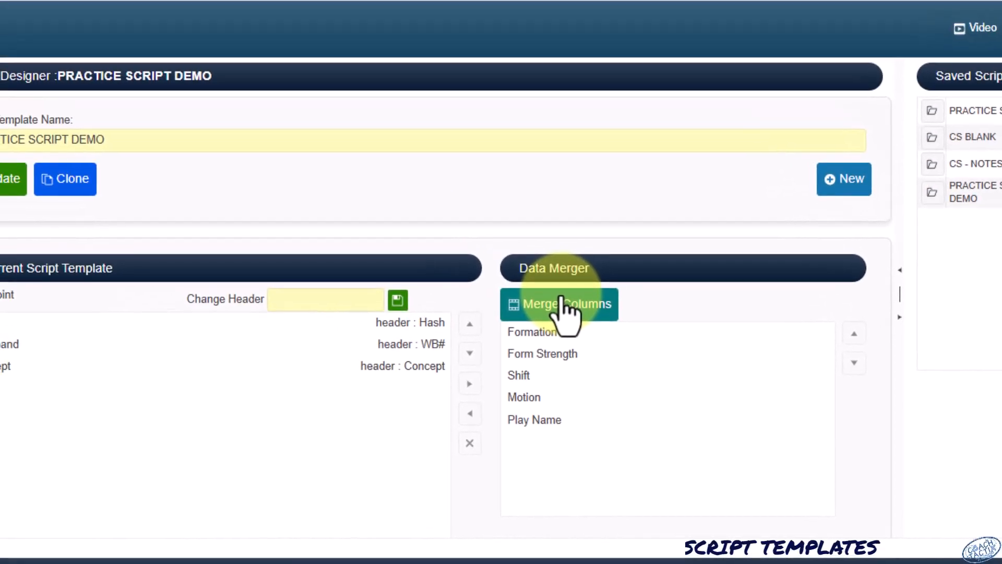
pyautogui.click(510, 210)
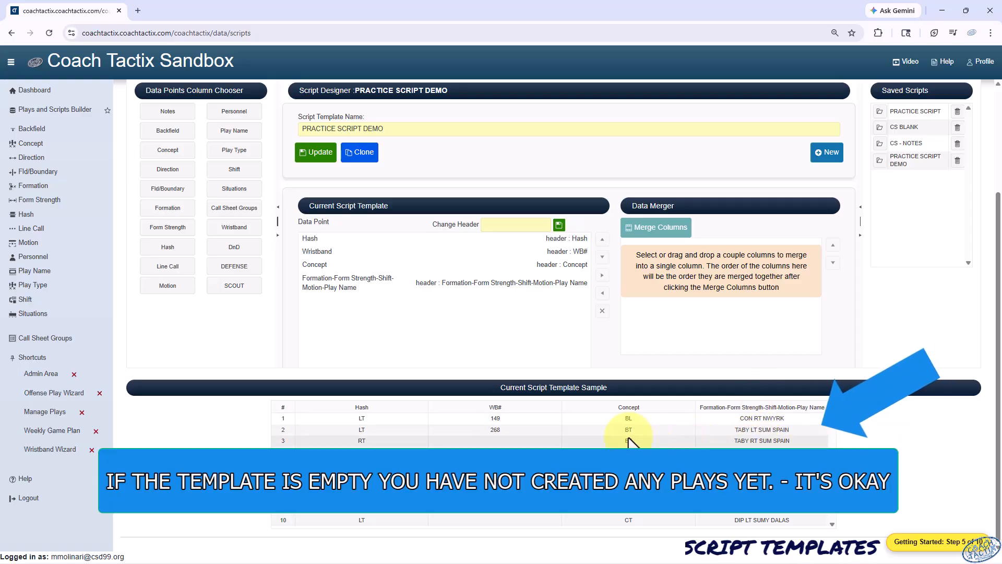
# Change the merged column's header to PLAY NAME and save the header
pyautogui.click(422, 285)
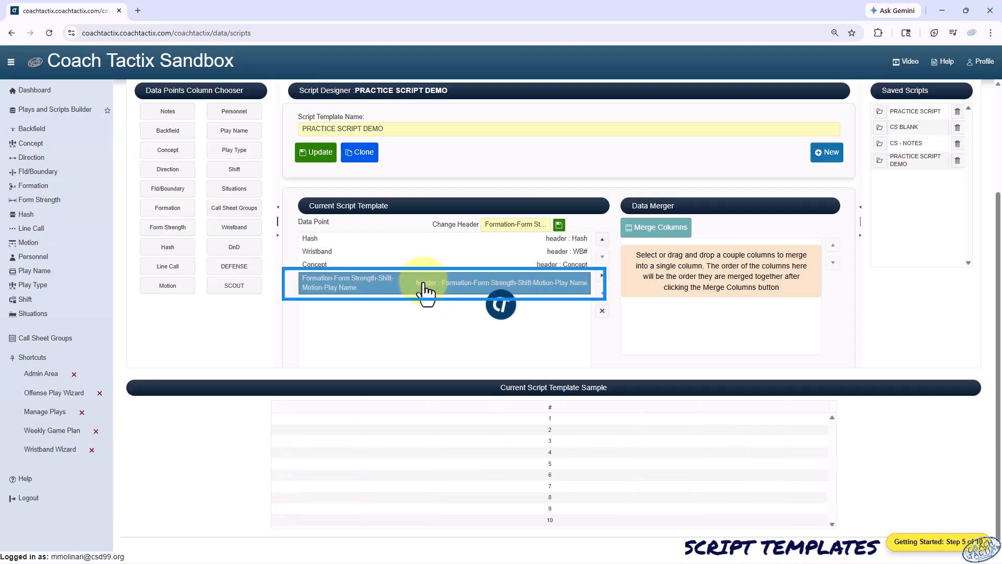
pyautogui.click(494, 224)
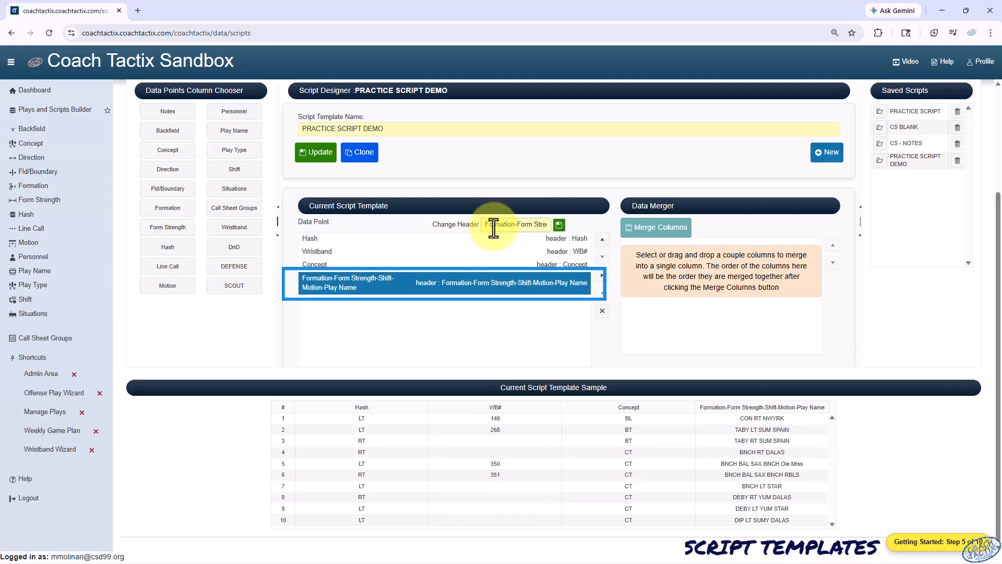
pyautogui.tripleClick(490, 224)
pyautogui.press('BackSpace')
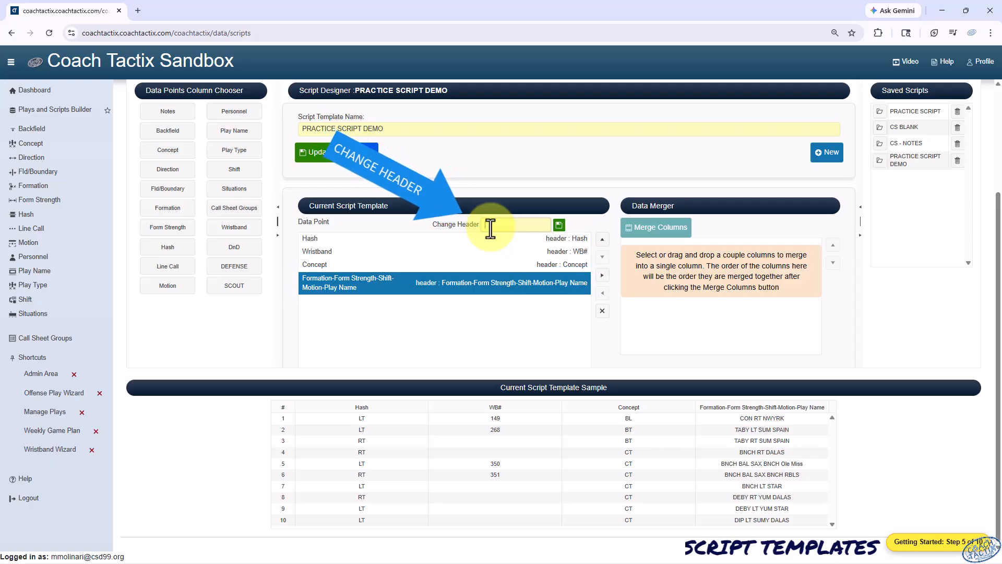
pyautogui.write('P')
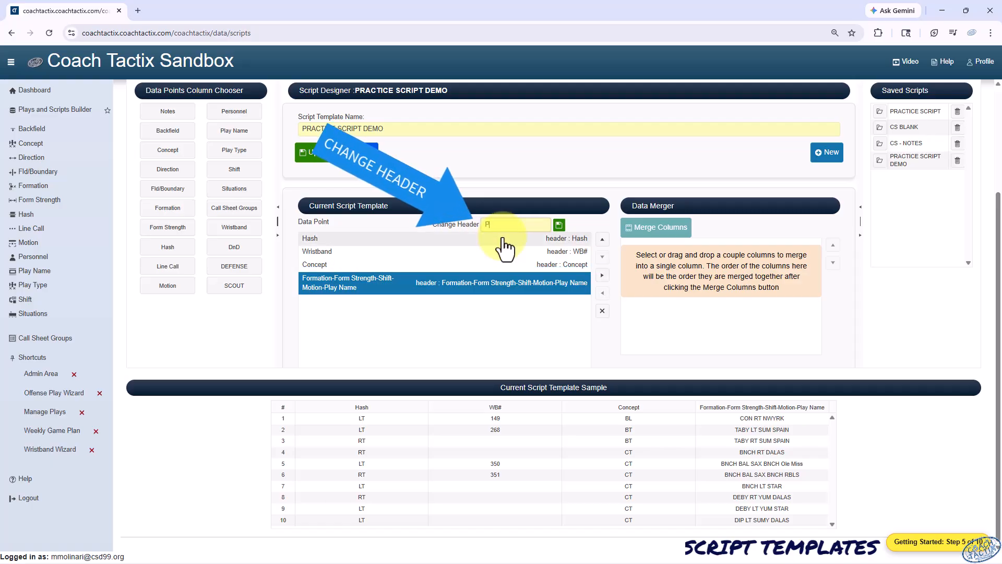
pyautogui.write('LAY NAME')
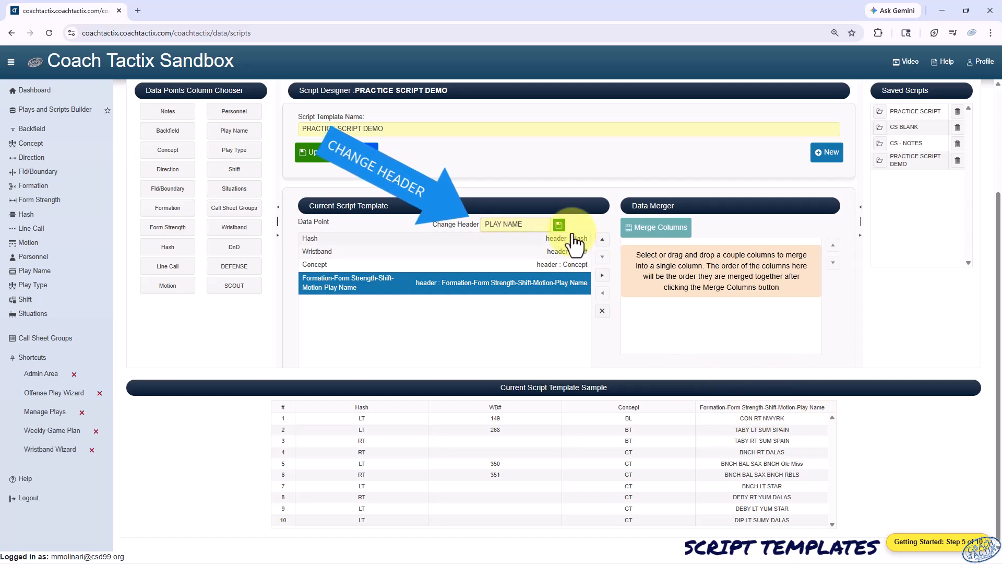
pyautogui.click(559, 224)
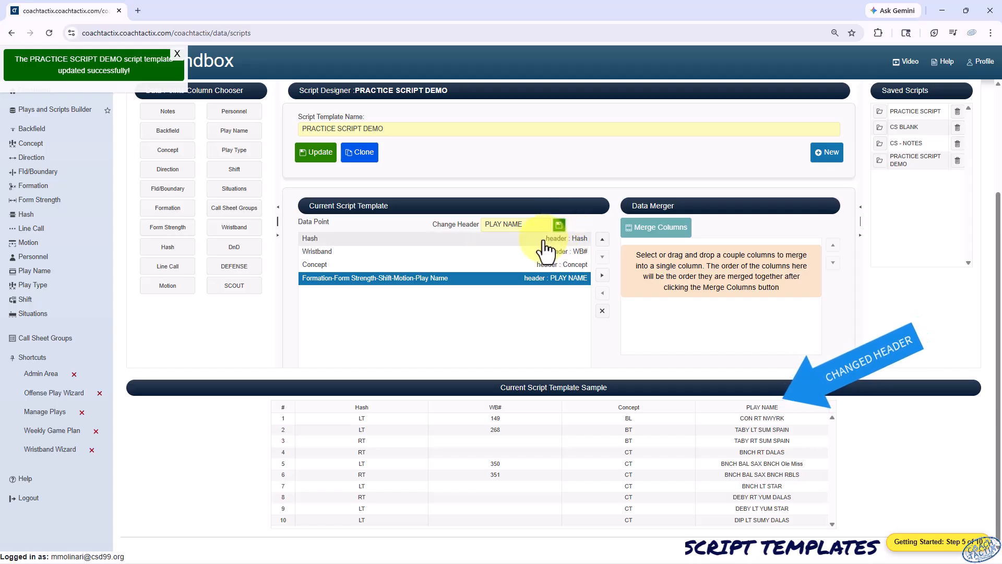
# Add the Personnel data point and move it directly above the merged PLAY NAME column
pyautogui.click(238, 112)
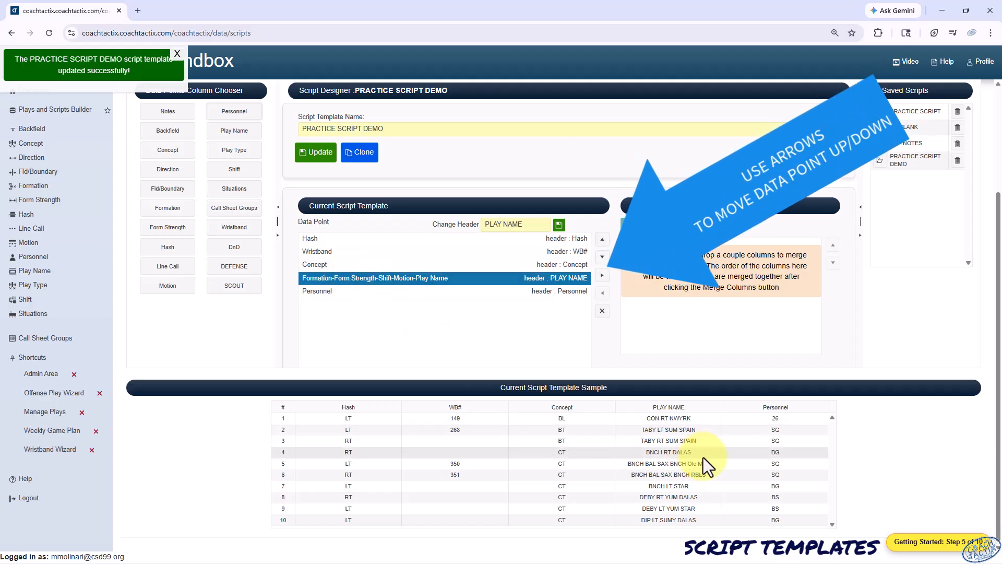
pyautogui.click(322, 293)
pyautogui.click(604, 240)
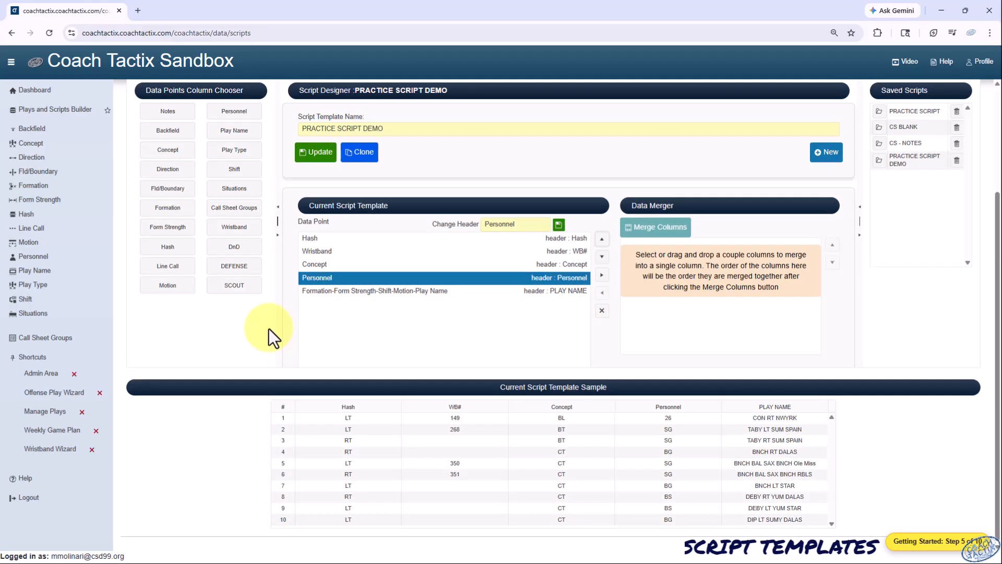
# Add the custom DnD, DEFENSE and SCOUT columns to the script template
pyautogui.click(236, 246)
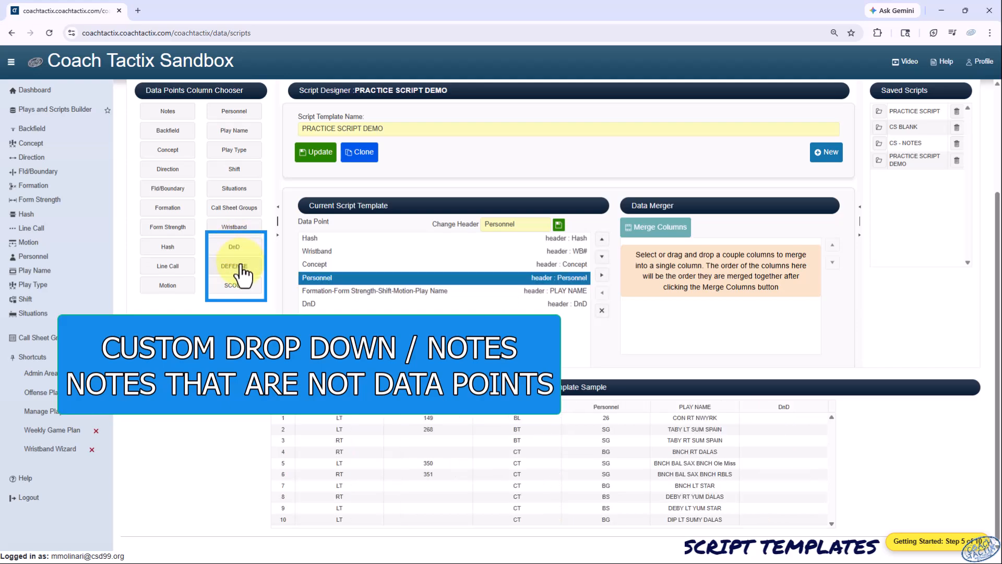
pyautogui.click(241, 271)
pyautogui.click(234, 291)
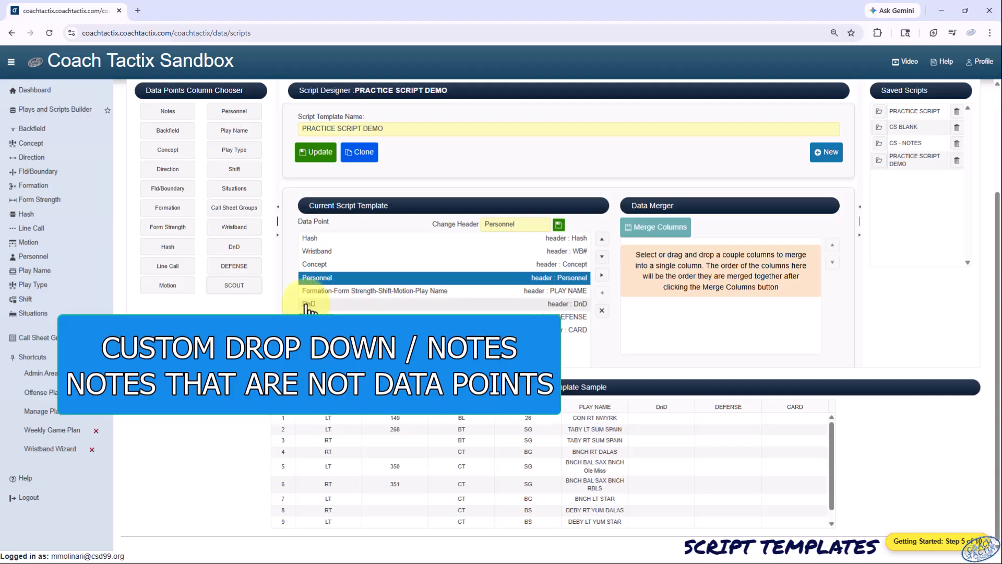
# Move the DnD column up to the first position in the script template
pyautogui.click(308, 305)
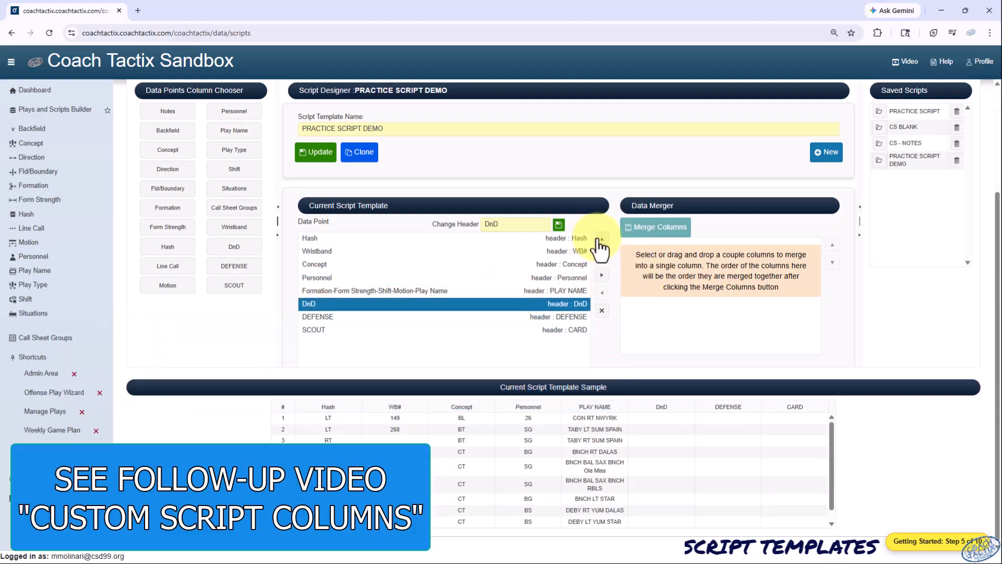
pyautogui.click(601, 240)
pyautogui.click(601, 240)
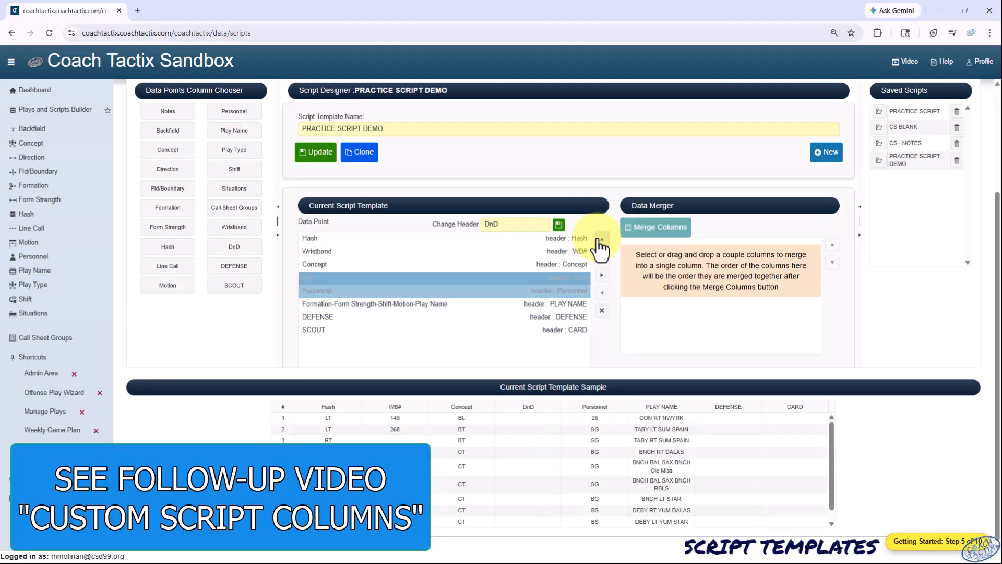
pyautogui.click(601, 240)
pyautogui.click(602, 240)
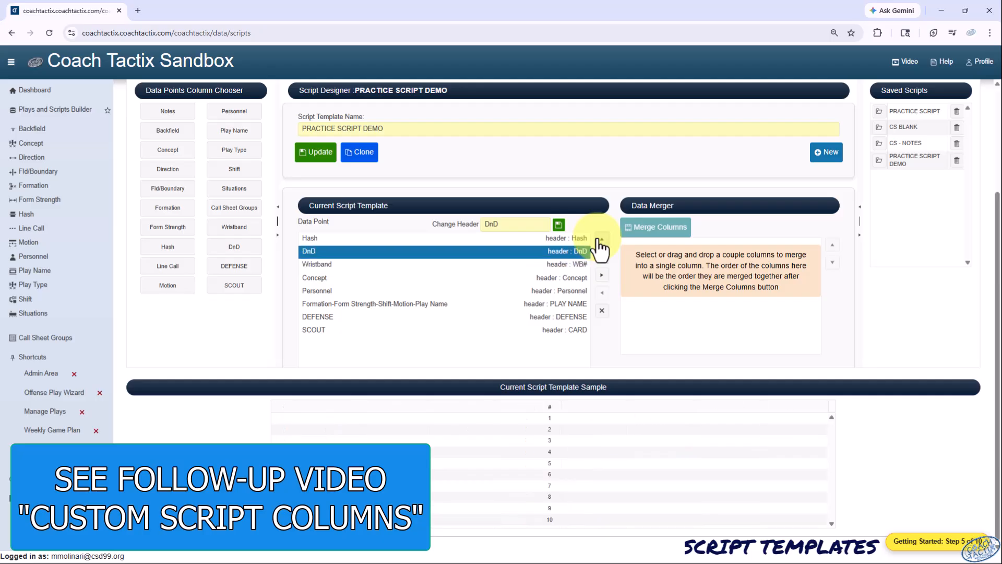
pyautogui.click(601, 240)
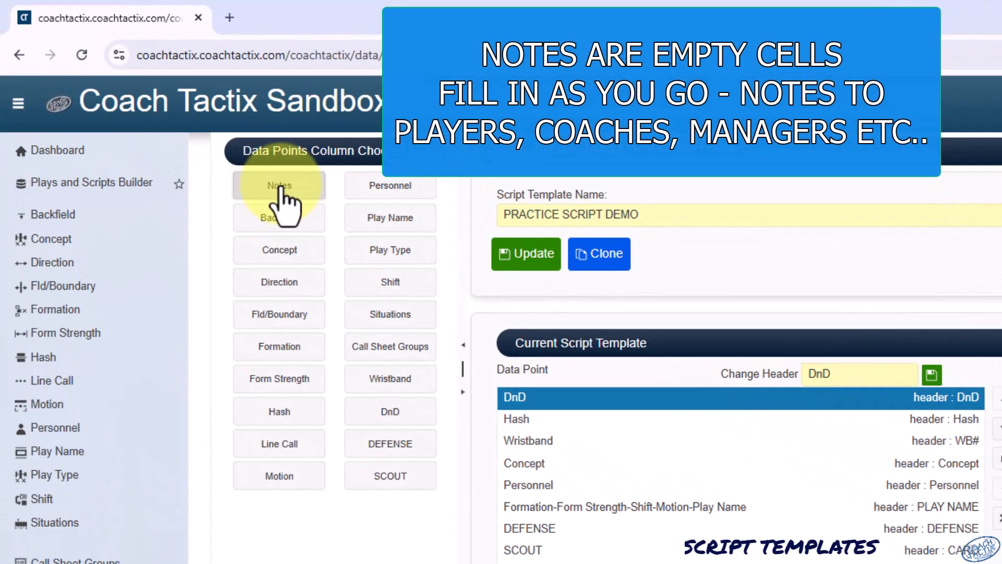
# Add two Notes columns to the end of the script template
pyautogui.click(169, 113)
pyautogui.click(280, 189)
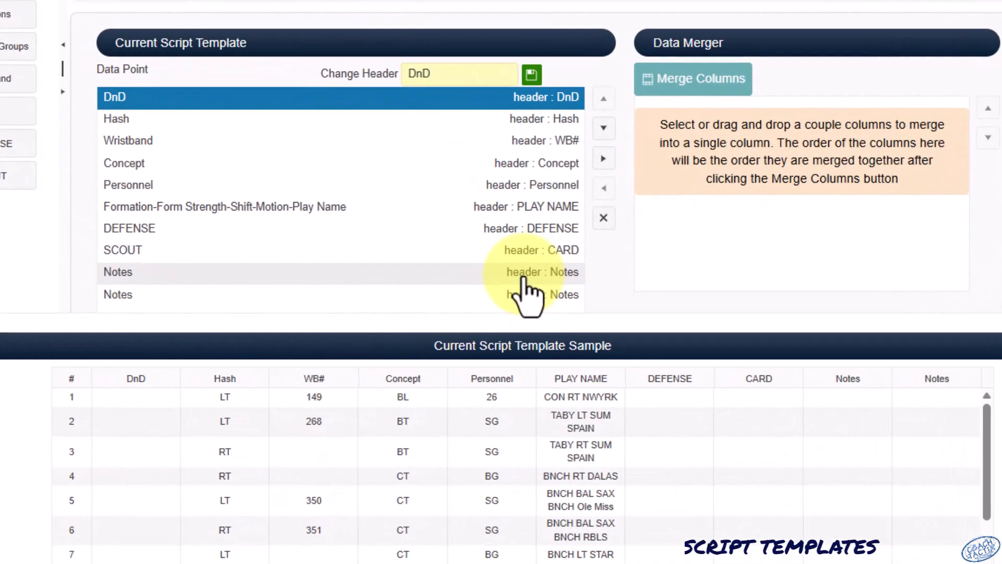
# Change the header of the first Notes column to NOTES TO PLAYERS
pyautogui.click(554, 345)
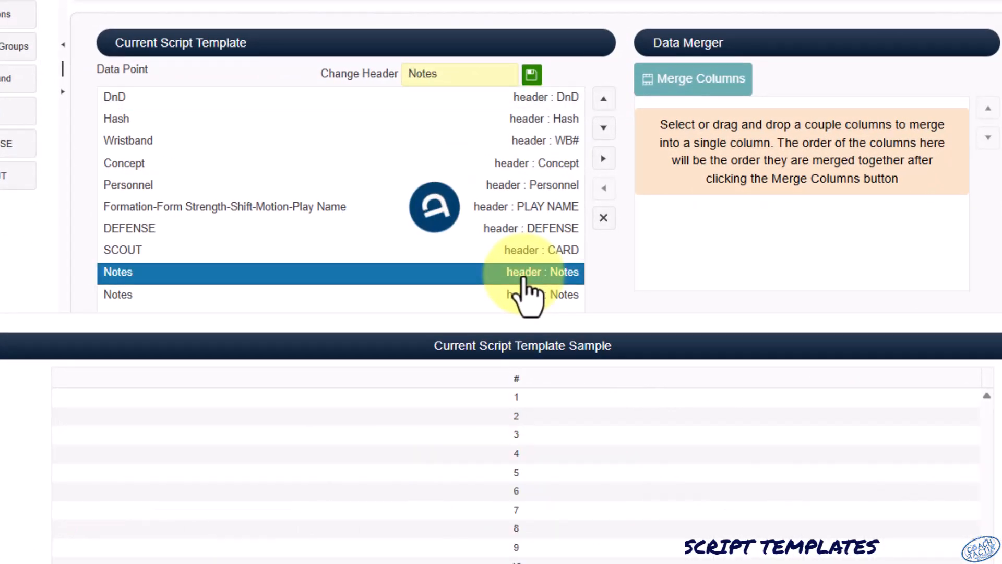
pyautogui.doubleClick(459, 74)
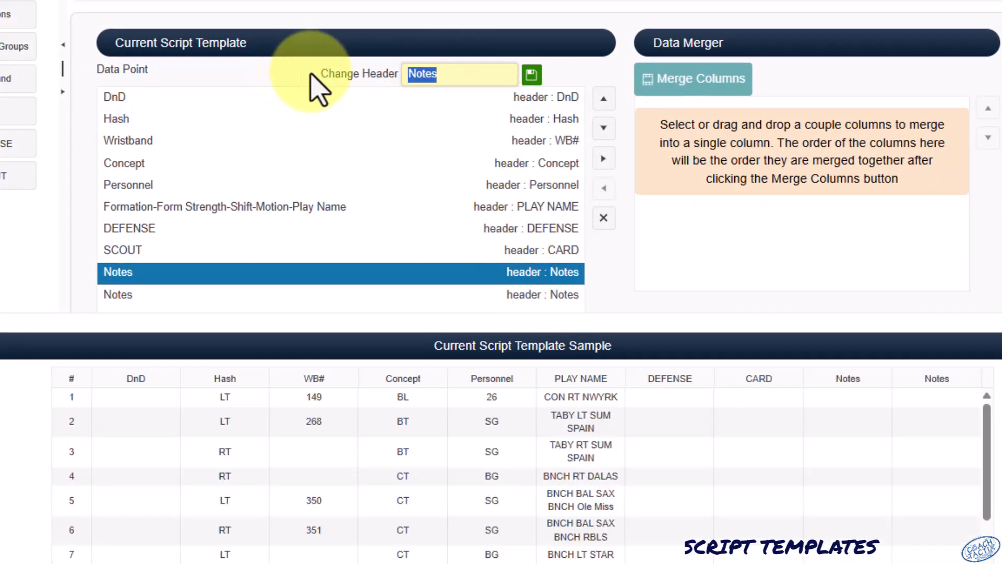
pyautogui.write('NOTES TO PLAYERS')
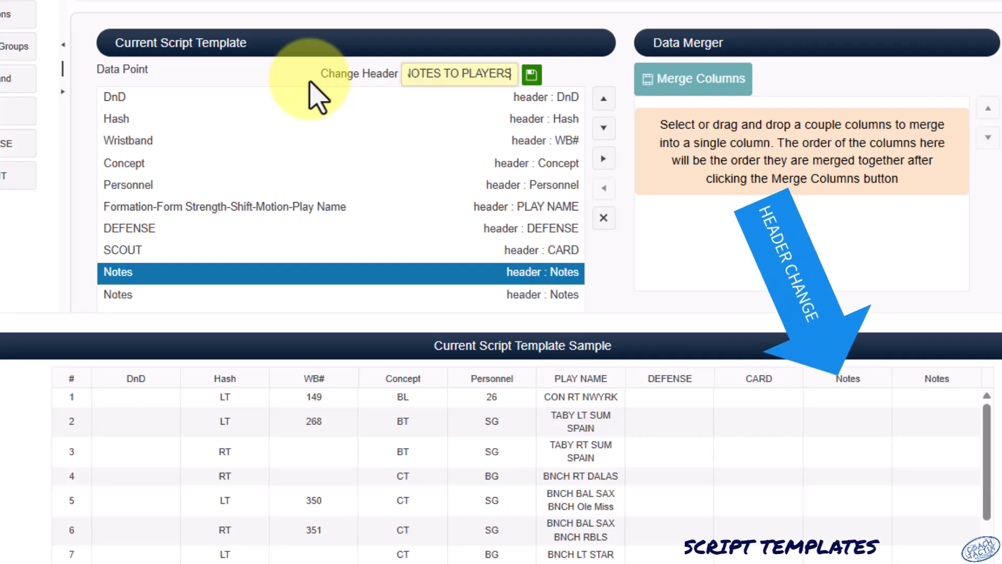
pyautogui.click(531, 74)
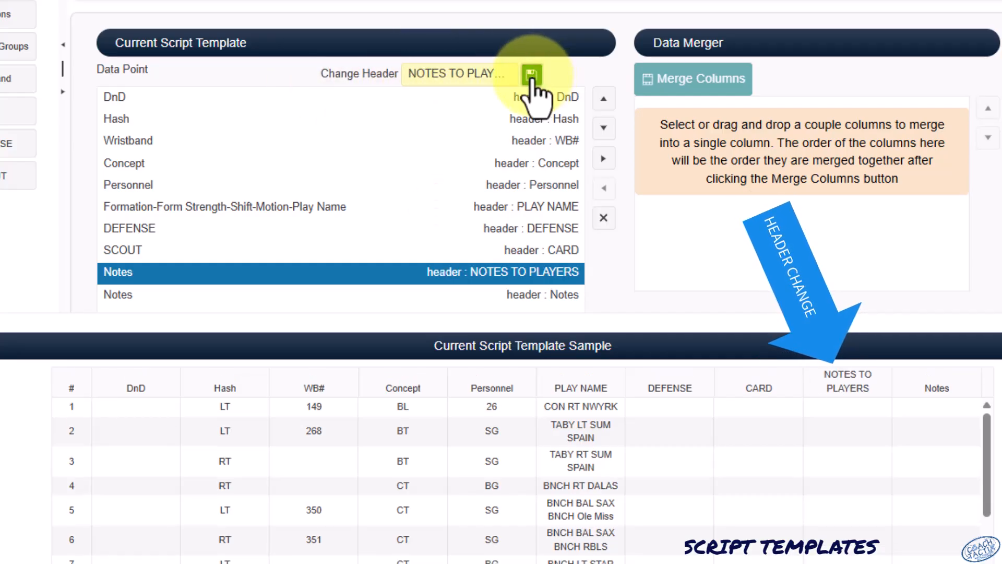
# Change the header of the last Notes column to NOTES TO COACHES and save the updated script template
pyautogui.click(128, 295)
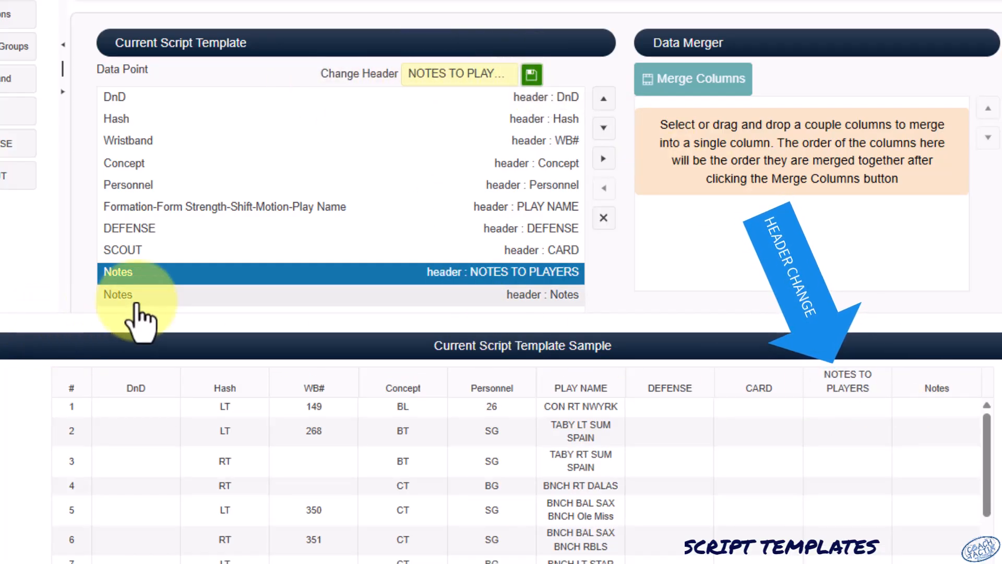
pyautogui.doubleClick(449, 71)
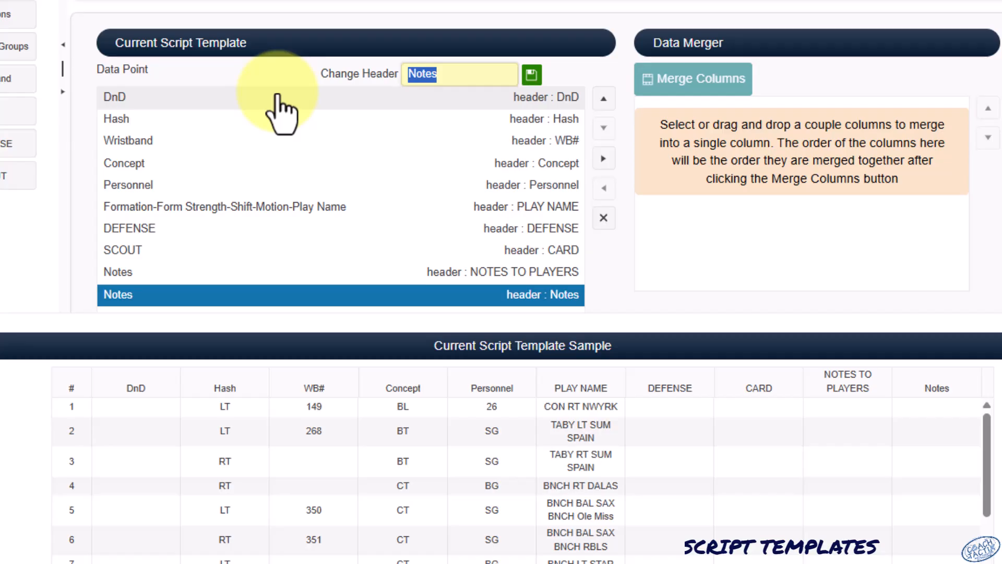
pyautogui.write('NOTES TO COACHES')
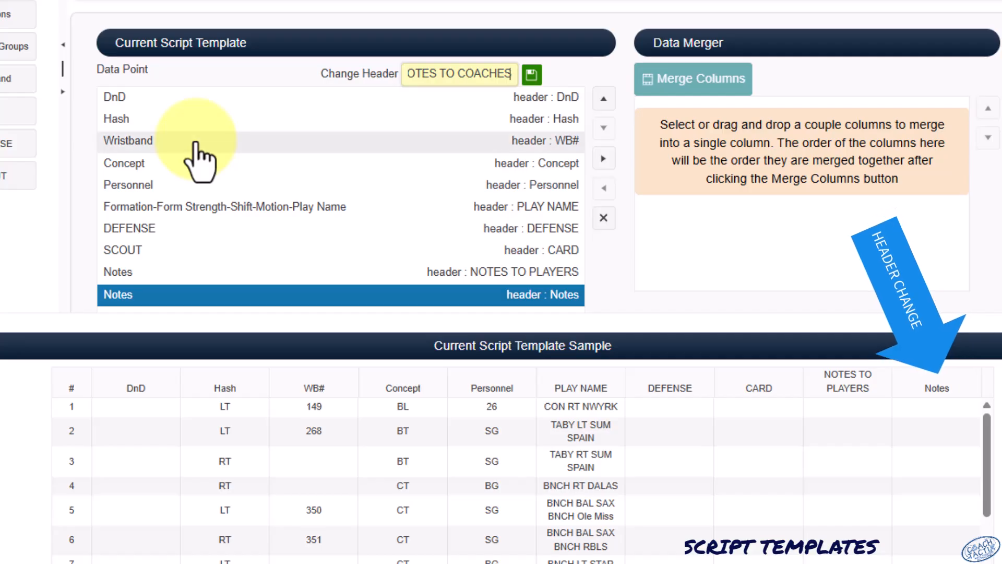
pyautogui.click(531, 74)
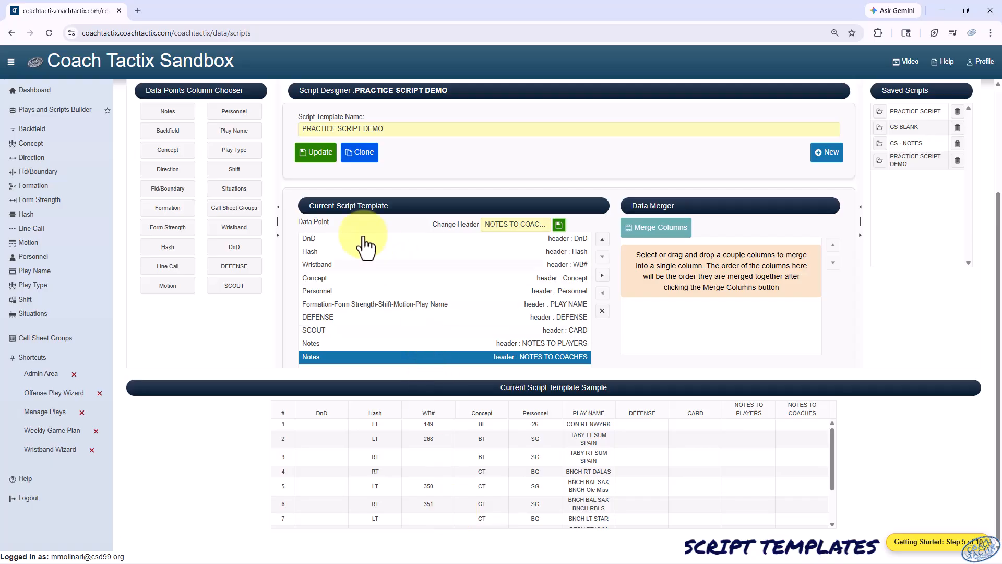
pyautogui.click(316, 153)
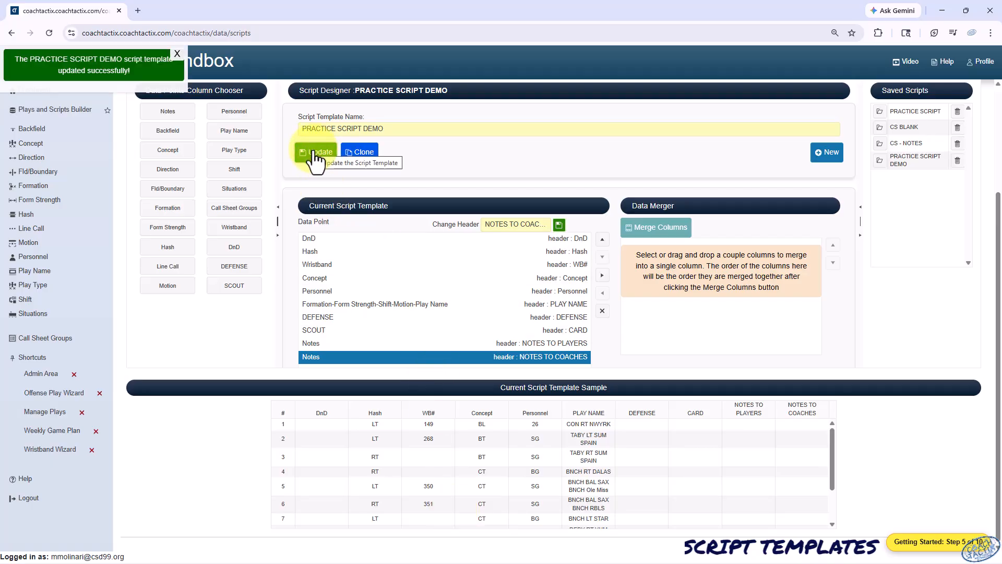
# Clone the PRACTICE SCRIPT DEMO template and open the cloned copy from the saved scripts
pyautogui.click(365, 156)
pyautogui.click(577, 326)
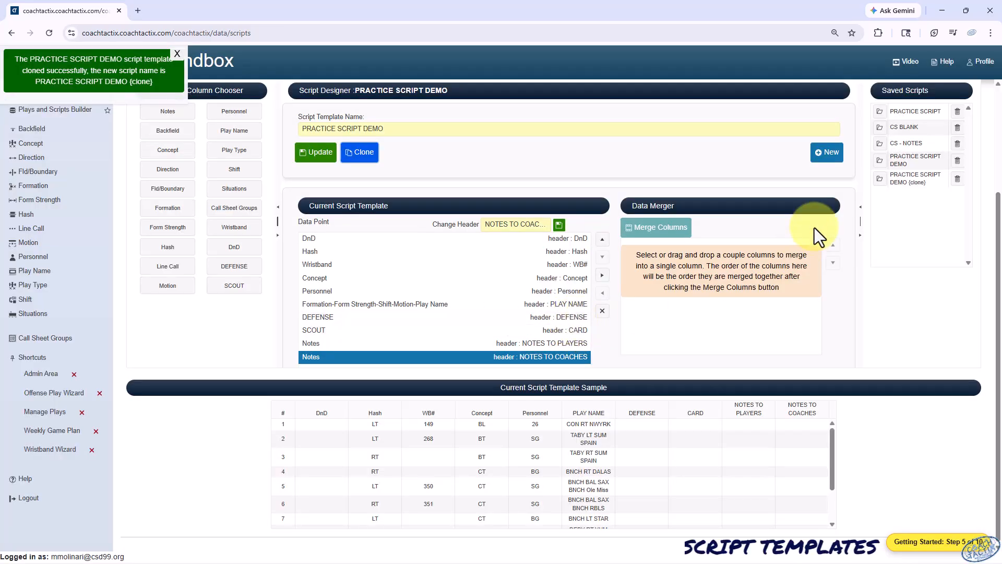
pyautogui.click(880, 179)
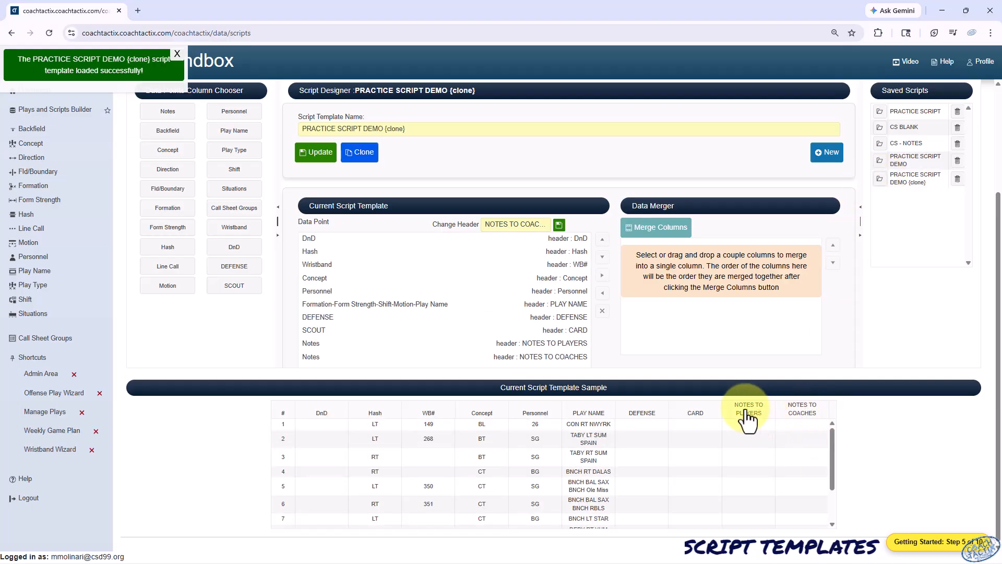
# Remove the NOTES TO PLAYERS, NOTES TO COACHES and Wristband columns from the cloned script template
pyautogui.click(559, 356)
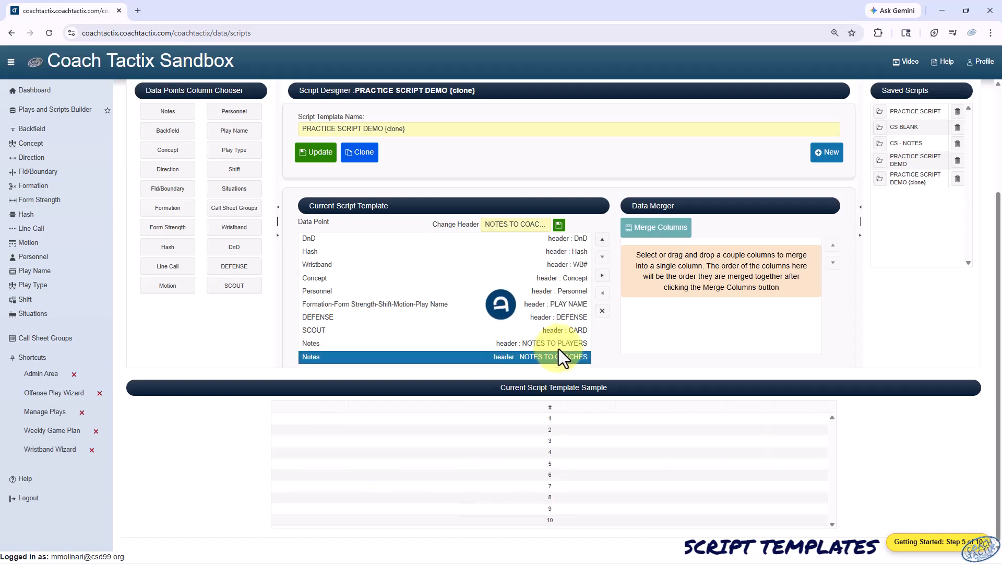
pyautogui.click(560, 345)
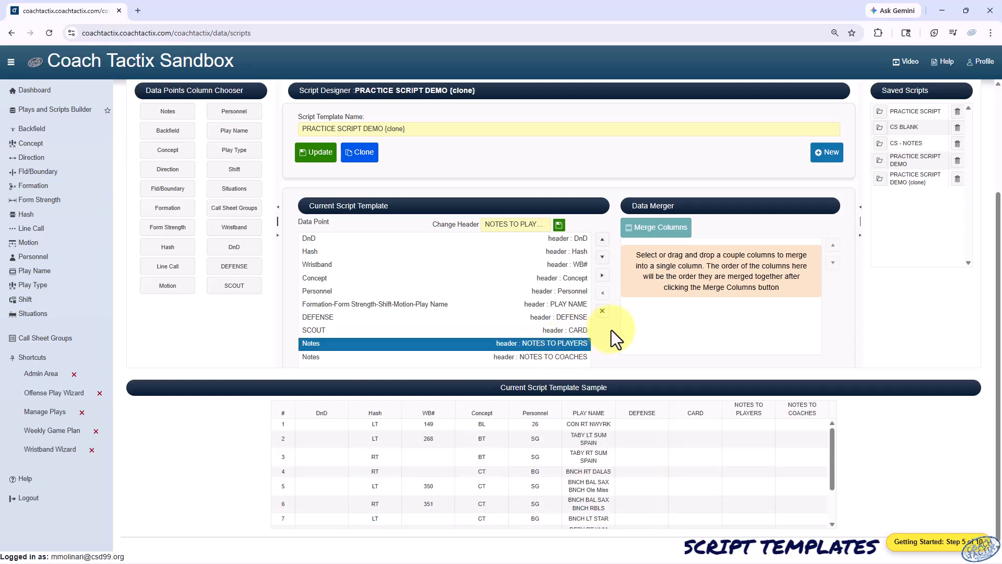
pyautogui.click(603, 312)
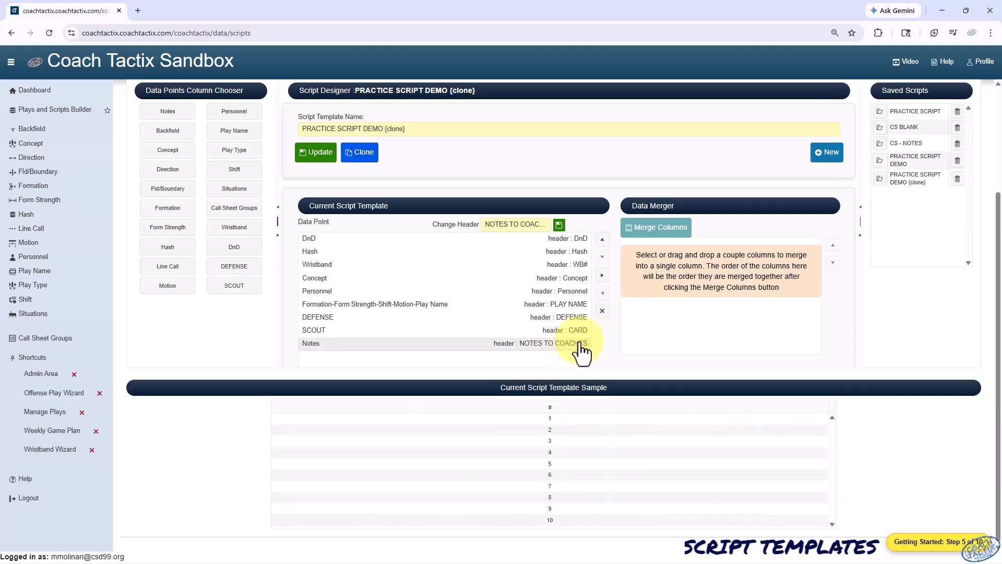
pyautogui.click(603, 311)
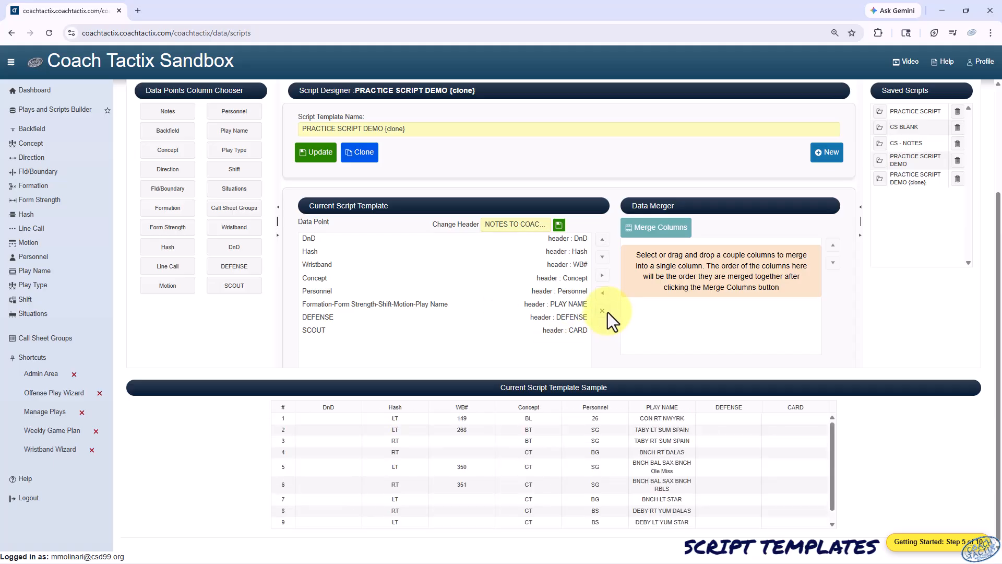
pyautogui.click(578, 264)
pyautogui.click(602, 311)
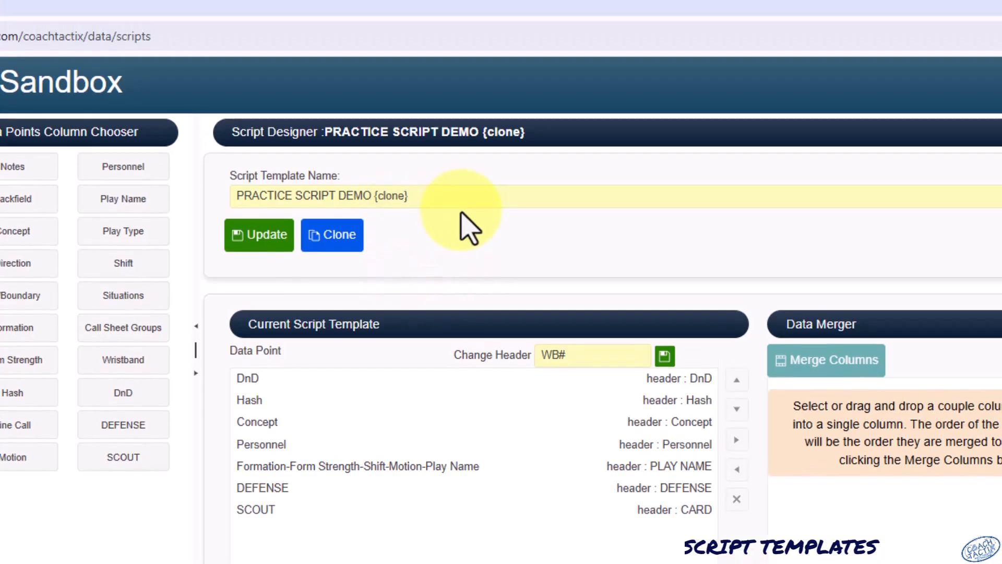
# Rename the cloned script template to MON INSTALL TEMPLATE
pyautogui.click(433, 129)
pyautogui.moveTo(453, 216); pyautogui.dragTo(109, 210)
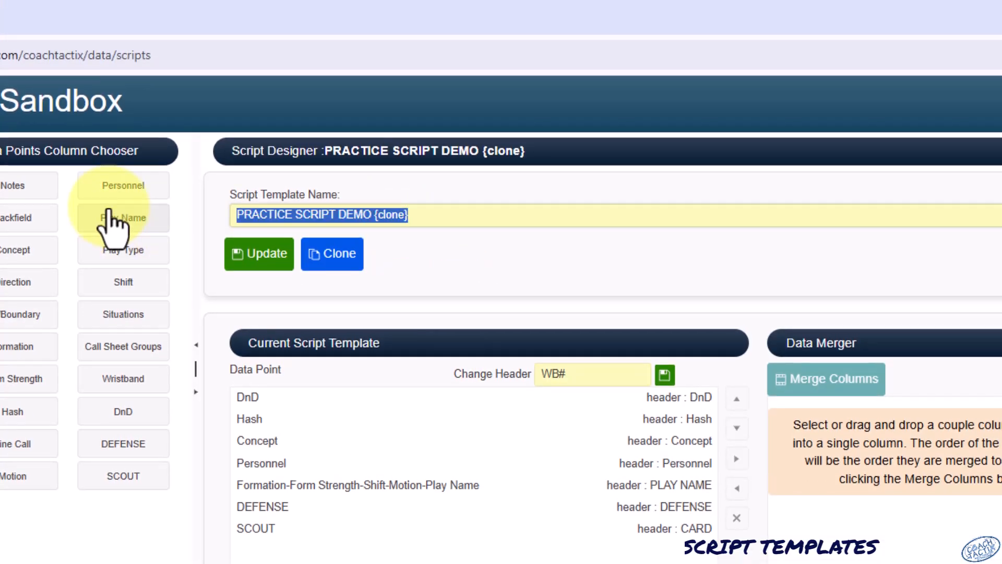
pyautogui.write('MON IS')
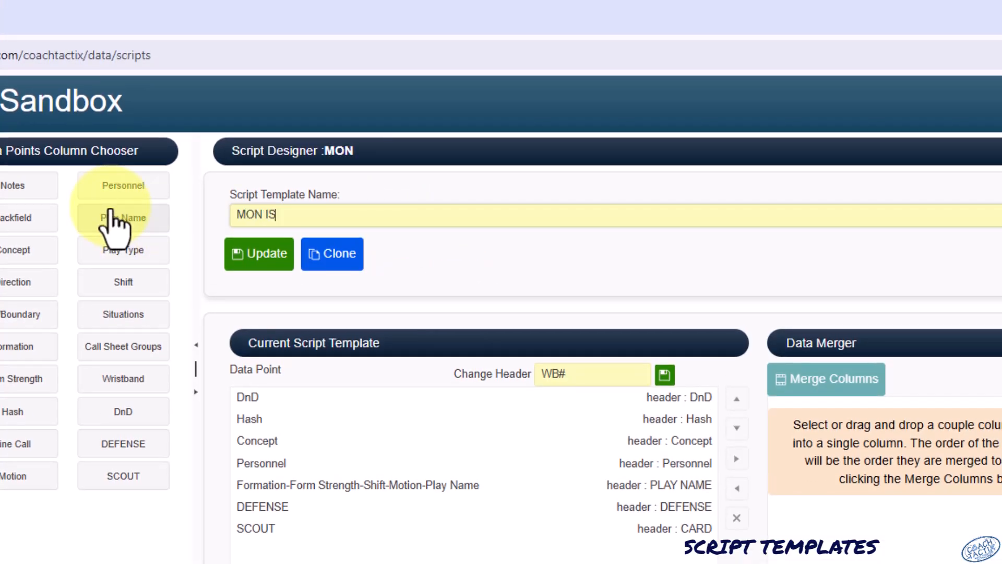
pyautogui.press('BackSpace')
pyautogui.write('NSTALL')
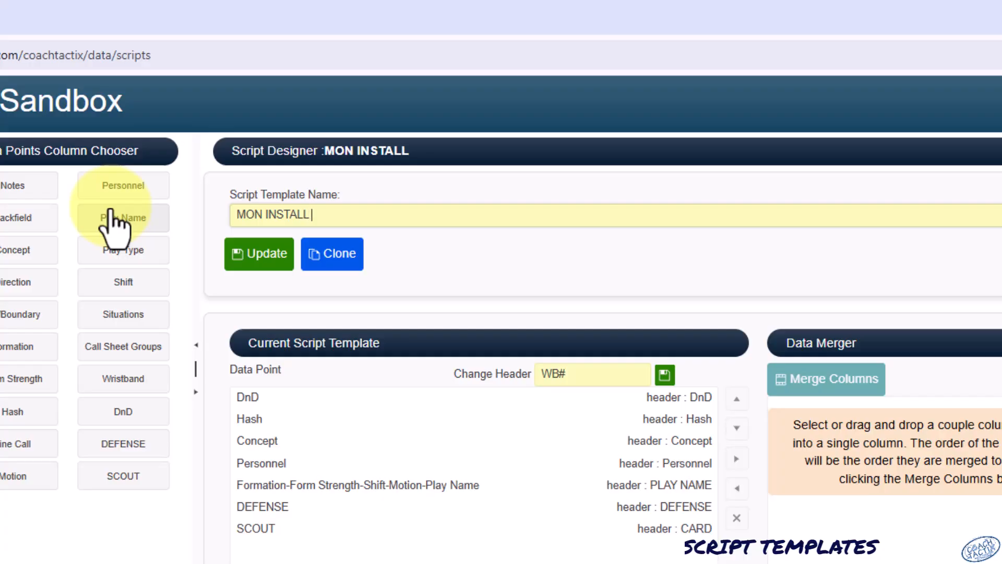
pyautogui.write('TEMPLATE')
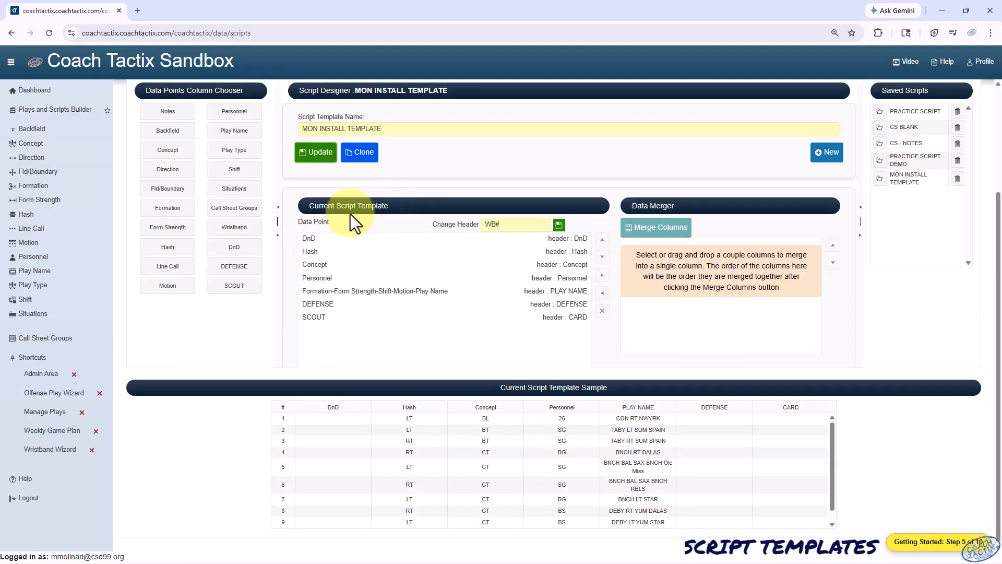